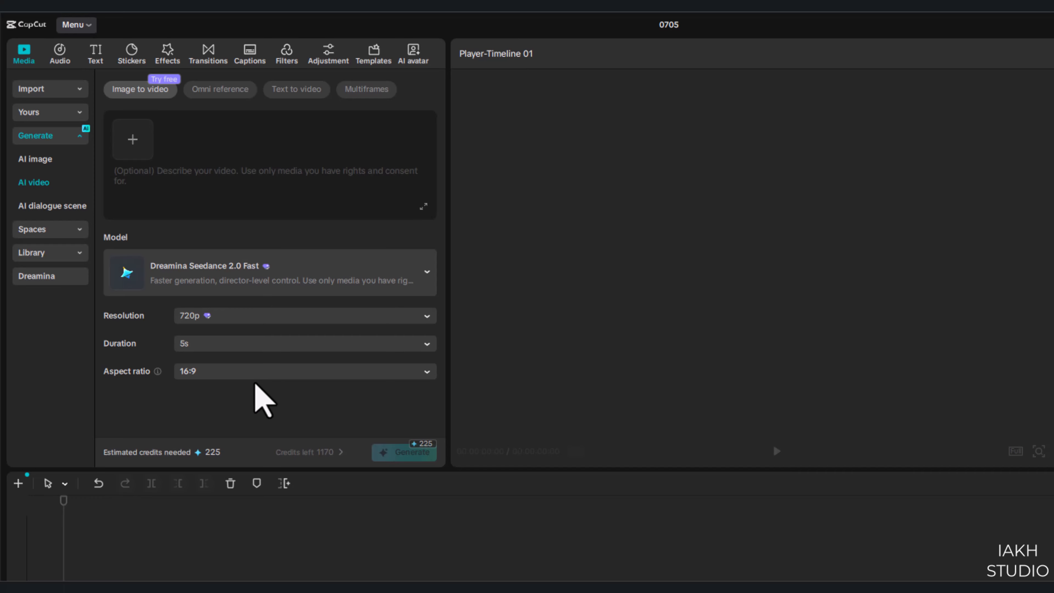
# - Set the AI video model to Dreamina Seedance 2.0 after trying Dreamina Seedance 2.0 Mini
pyautogui.click(211, 275)
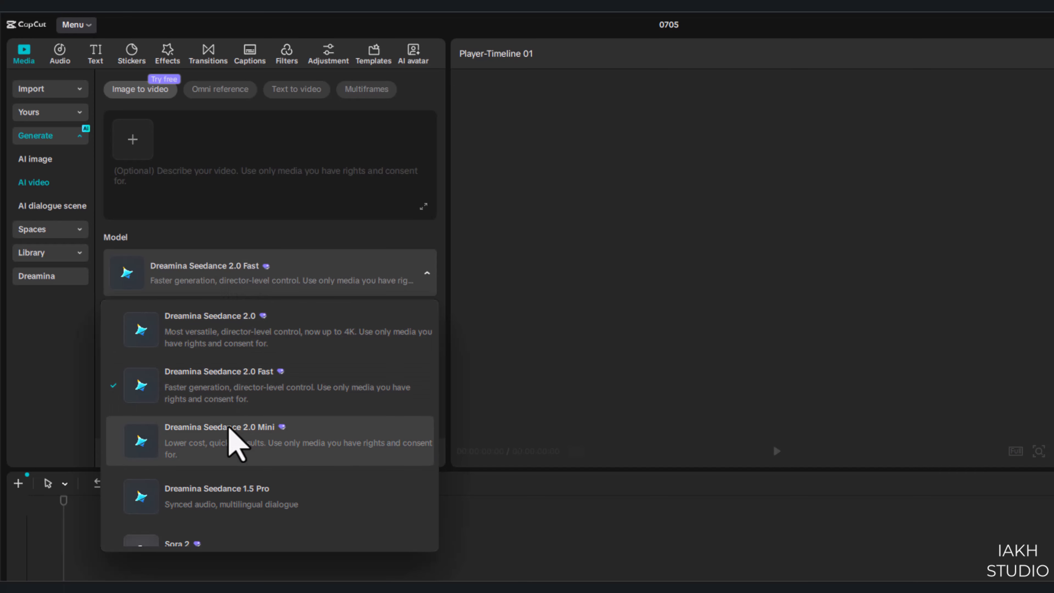
pyautogui.click(231, 434)
pyautogui.click(245, 283)
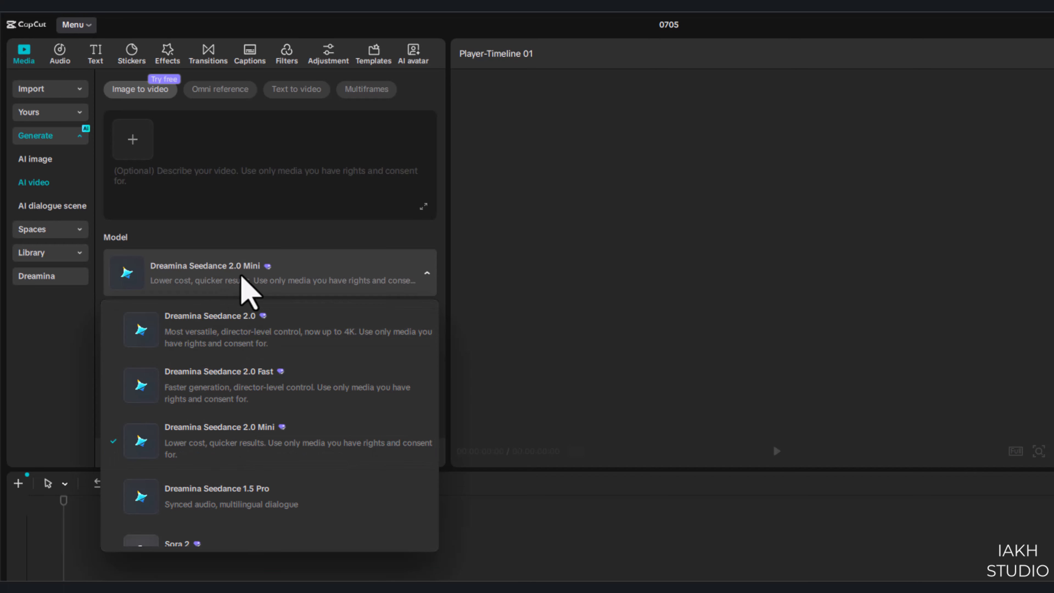
pyautogui.click(254, 322)
# - Examine the other video models offered for generation, including Sora 2, Veo 3 and the older Seedance versions, keeping Dreamina Seedance 2.0
pyautogui.click(230, 277)
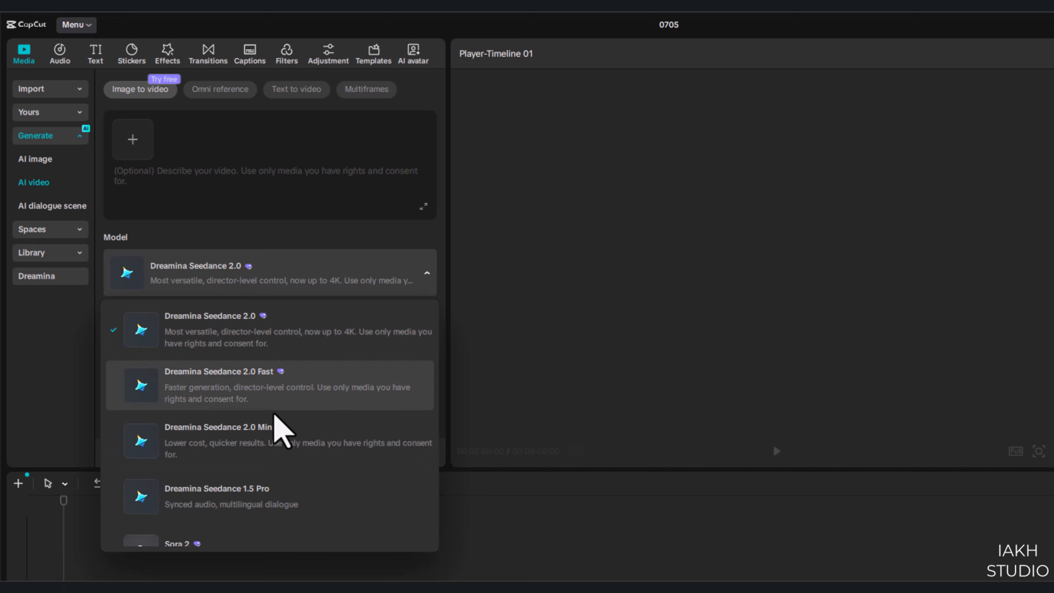
pyautogui.scroll(-2, 276, 432)
pyautogui.scroll(-4, 317, 452)
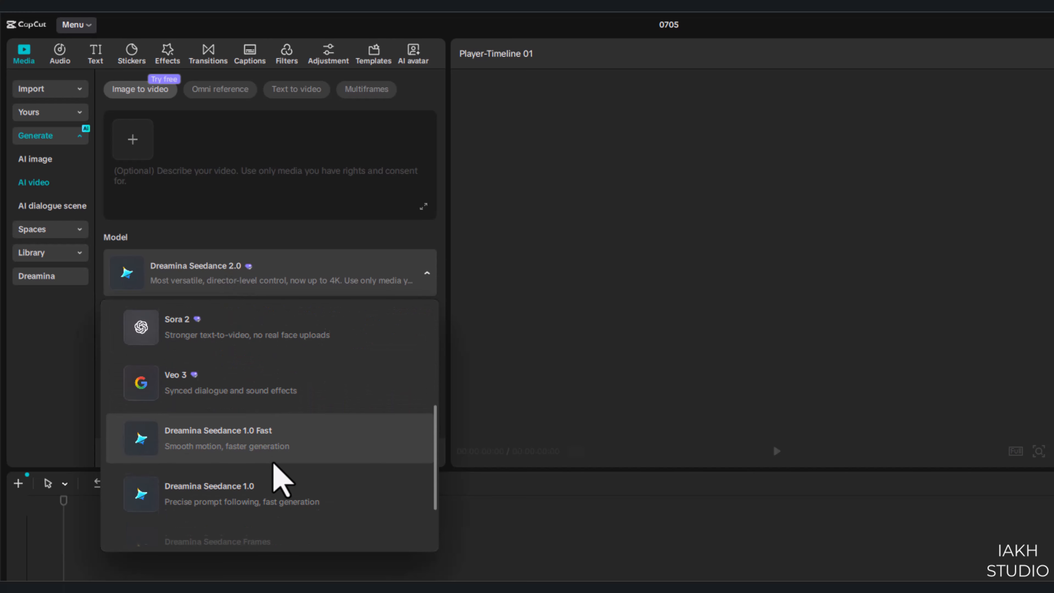
pyautogui.scroll(-1, 287, 465)
pyautogui.scroll(3, 297, 465)
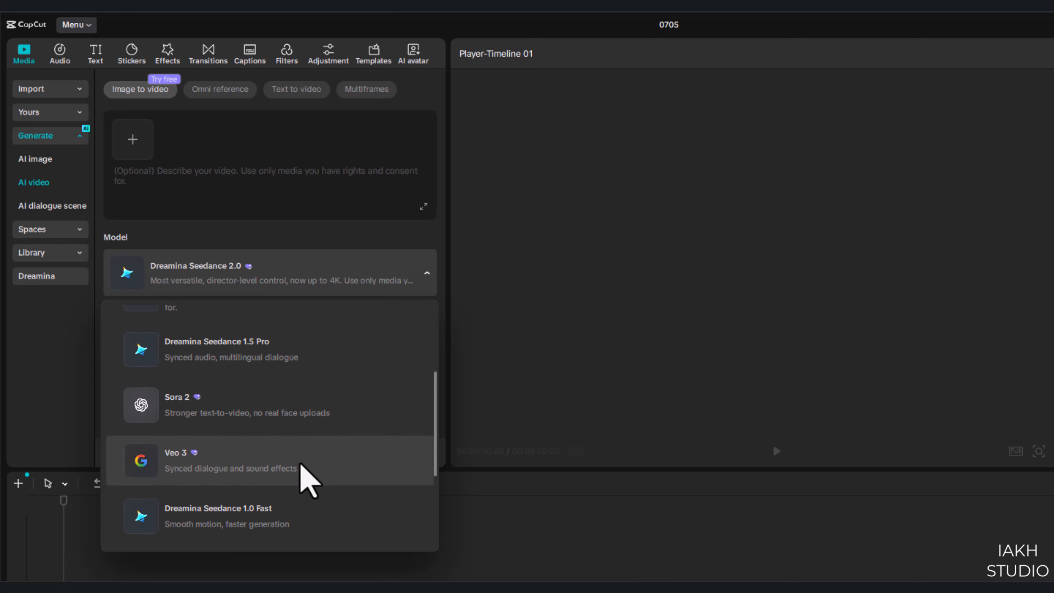
pyautogui.scroll(-1, 286, 440)
pyautogui.scroll(1, 338, 358)
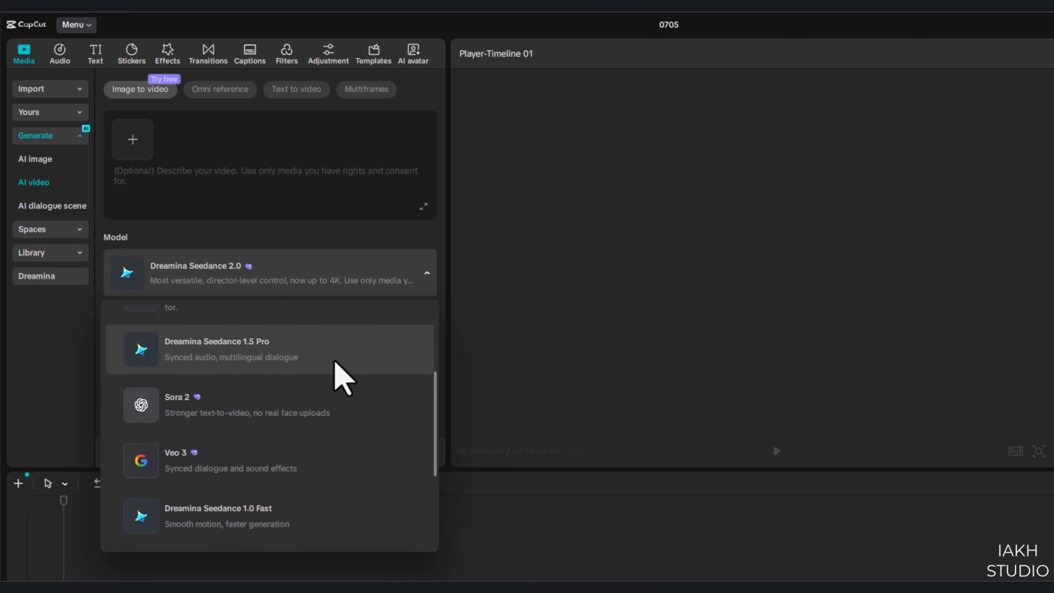
pyautogui.scroll(3, 336, 366)
pyautogui.click(290, 357)
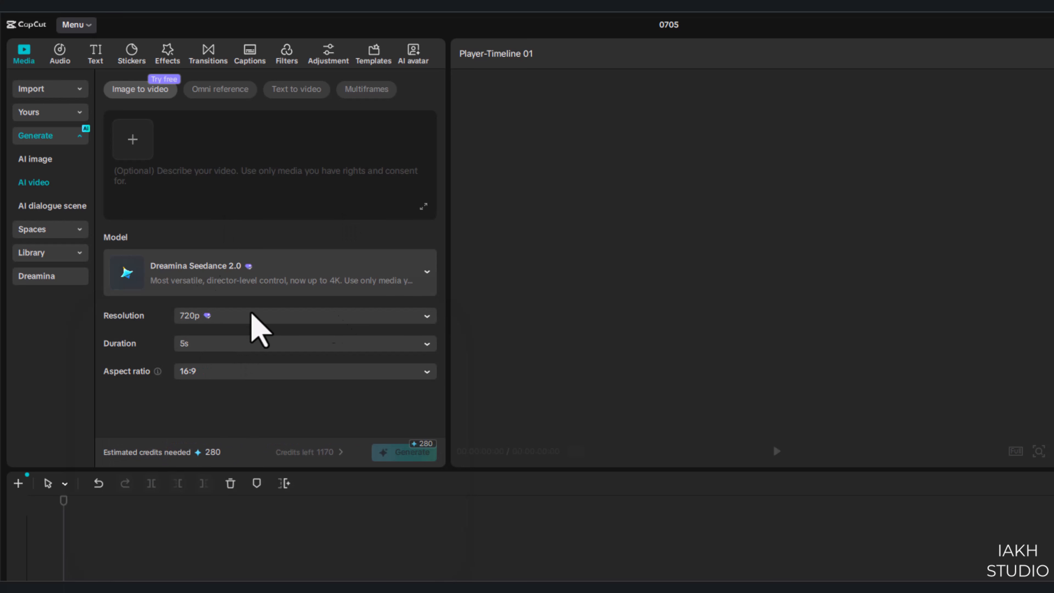
# - Set the video duration to 15s and check the aspect ratio choices, keeping 16:9
pyautogui.click(199, 344)
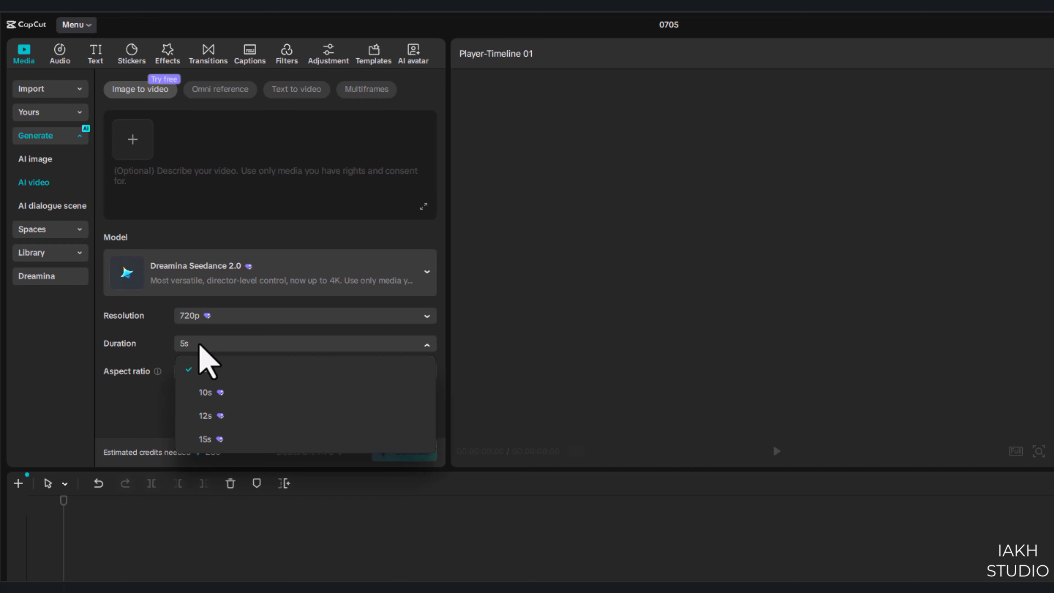
pyautogui.click(210, 440)
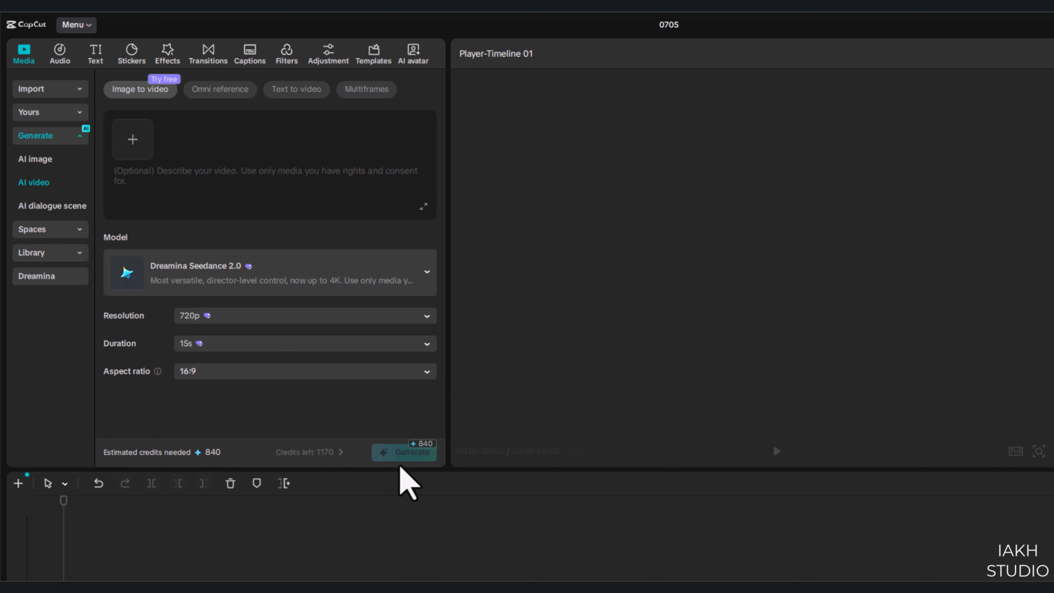
pyautogui.click(226, 345)
pyautogui.click(249, 345)
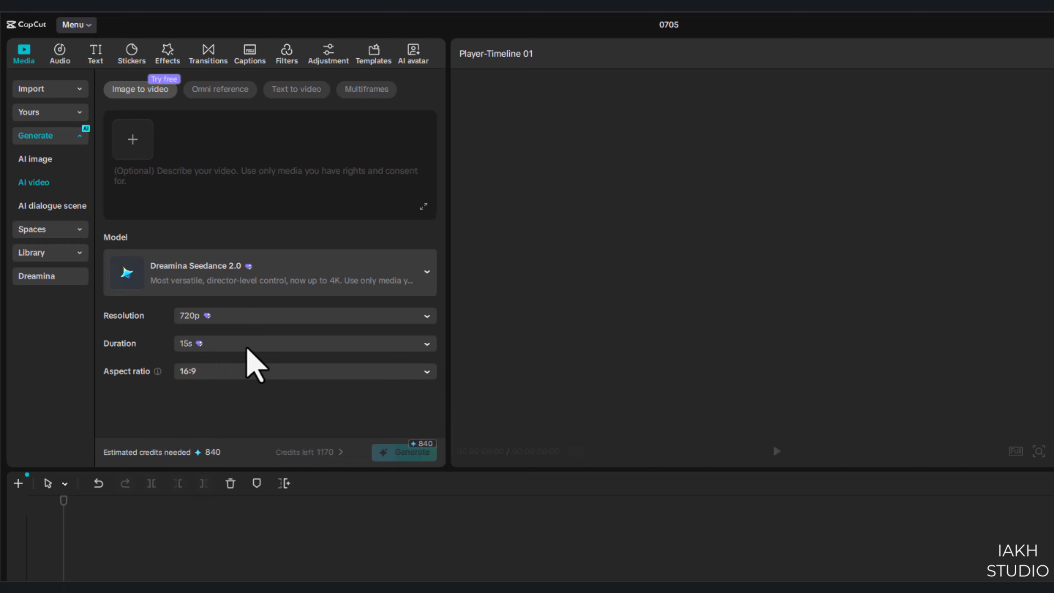
pyautogui.click(237, 371)
pyautogui.click(235, 373)
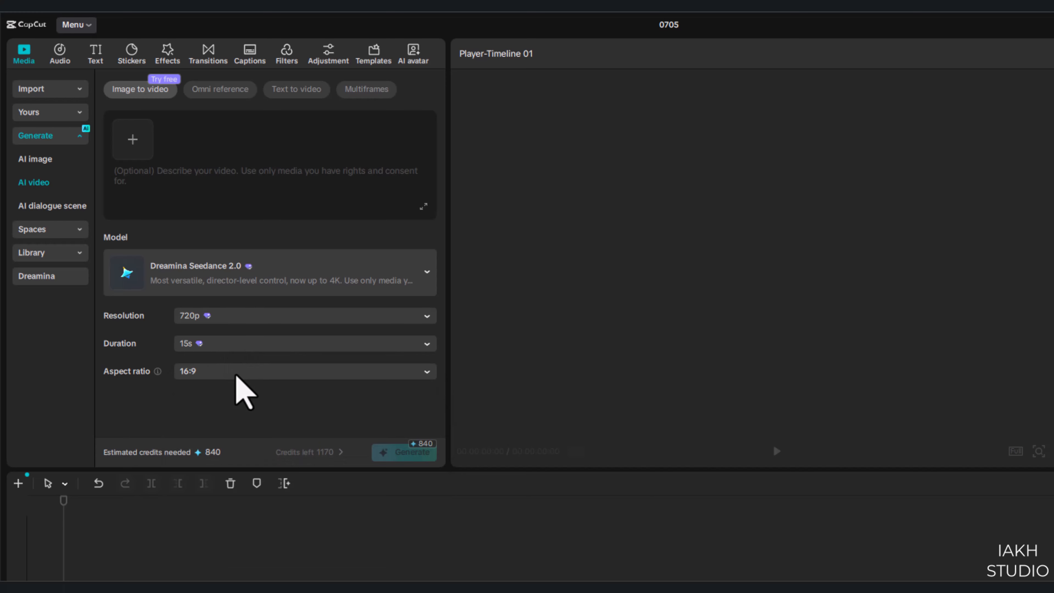
# - Try the 4k resolution with durations of 12s, 5s and 15s to compare the credit cost
pyautogui.click(224, 316)
pyautogui.click(214, 412)
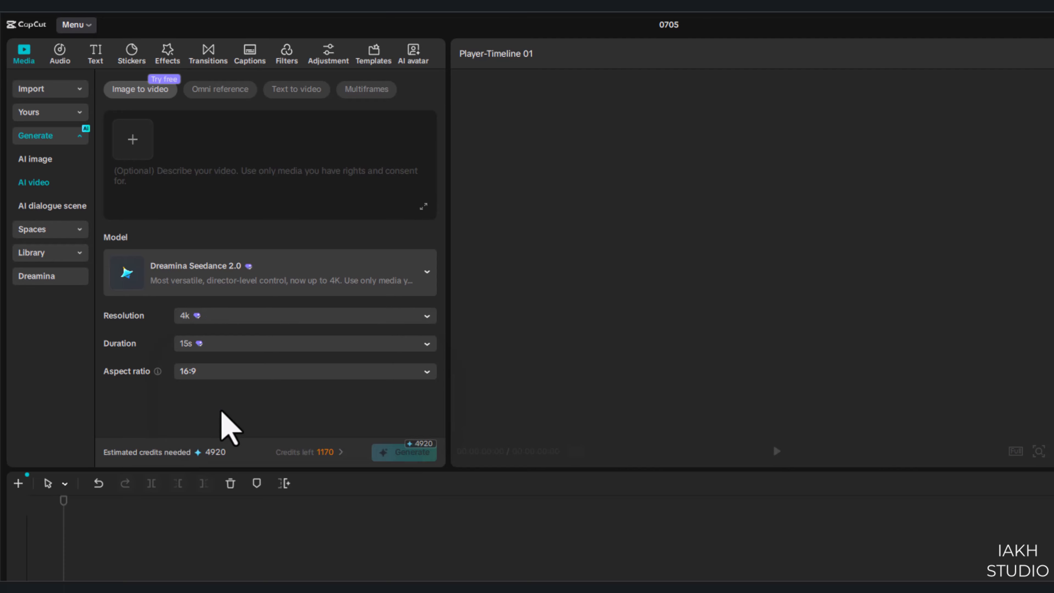
pyautogui.click(208, 347)
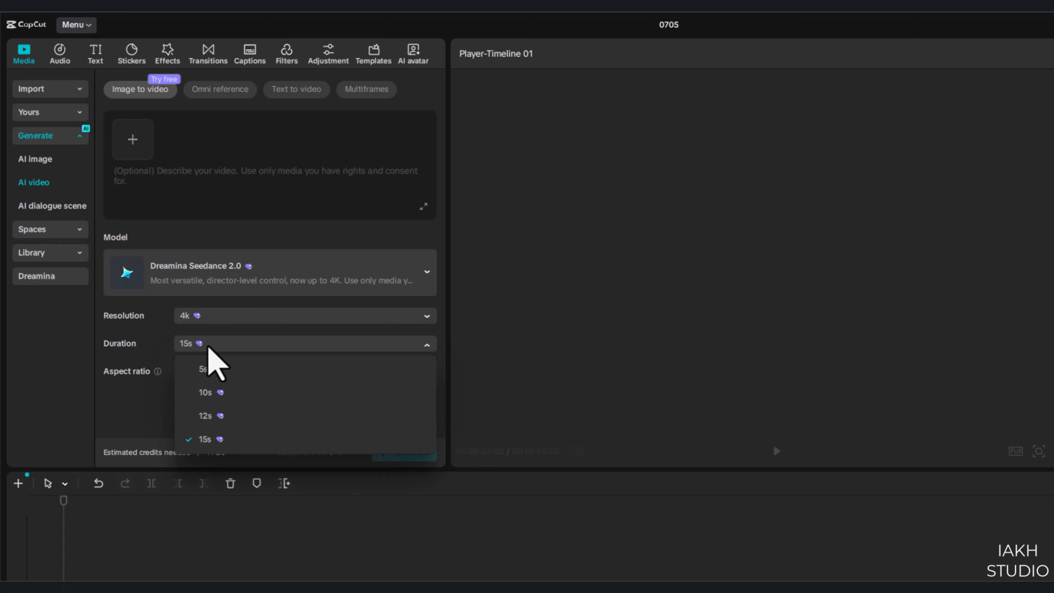
pyautogui.click(231, 417)
pyautogui.click(214, 346)
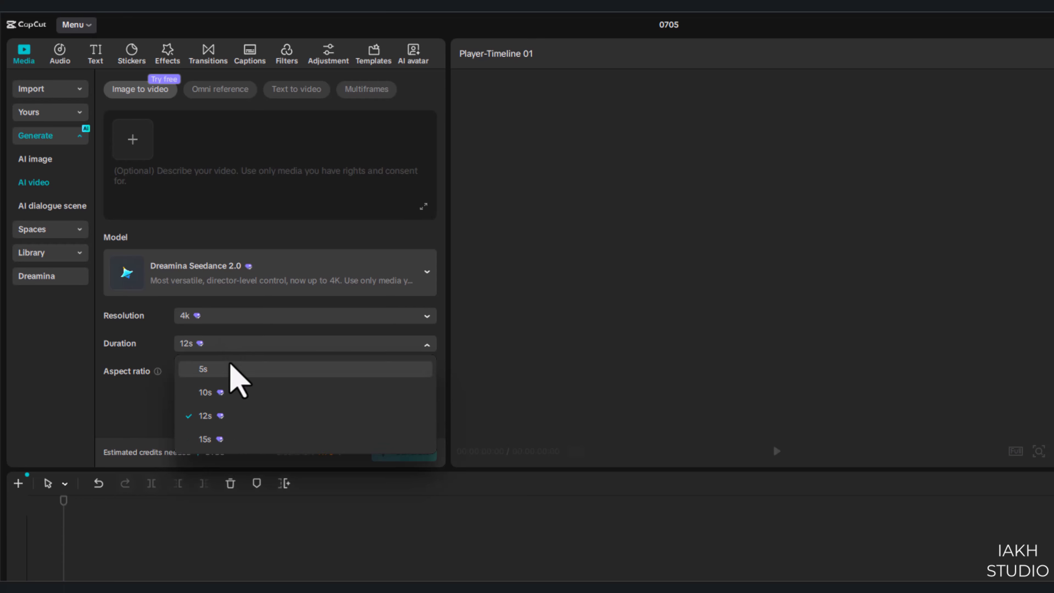
pyautogui.click(230, 365)
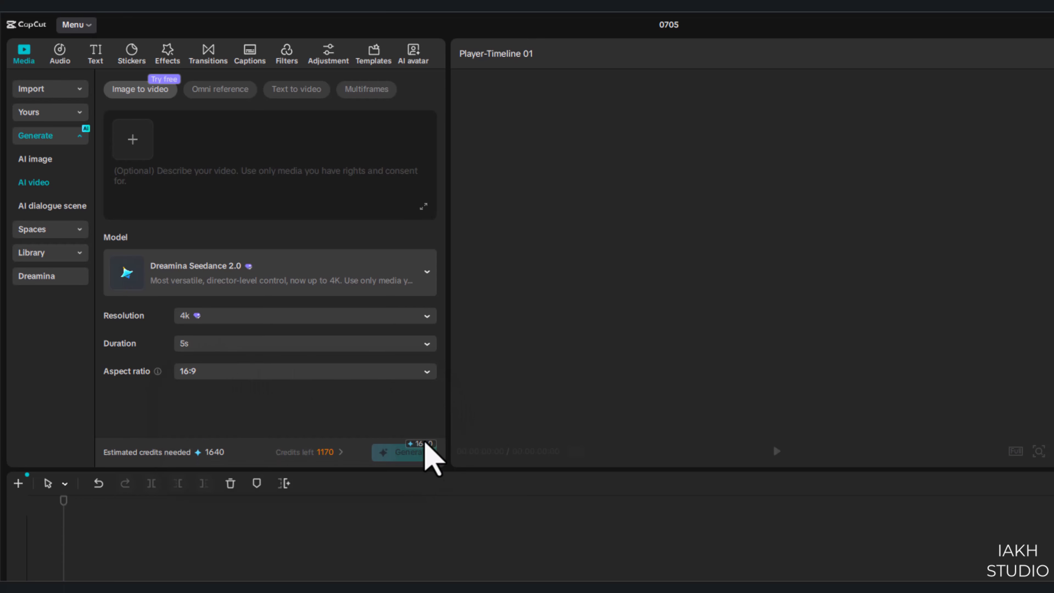
pyautogui.click(208, 340)
pyautogui.click(230, 439)
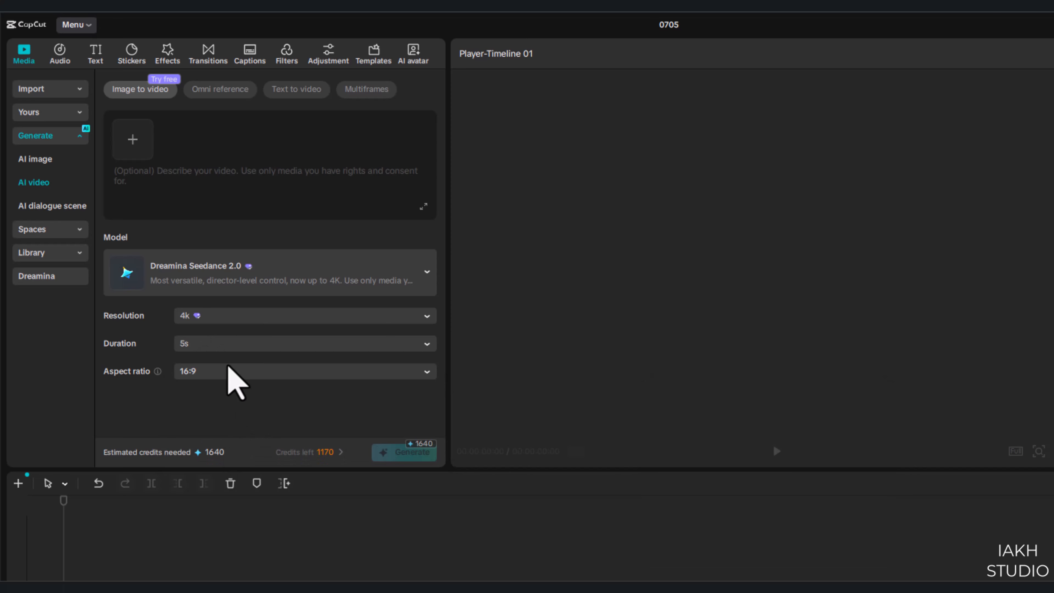
pyautogui.click(235, 345)
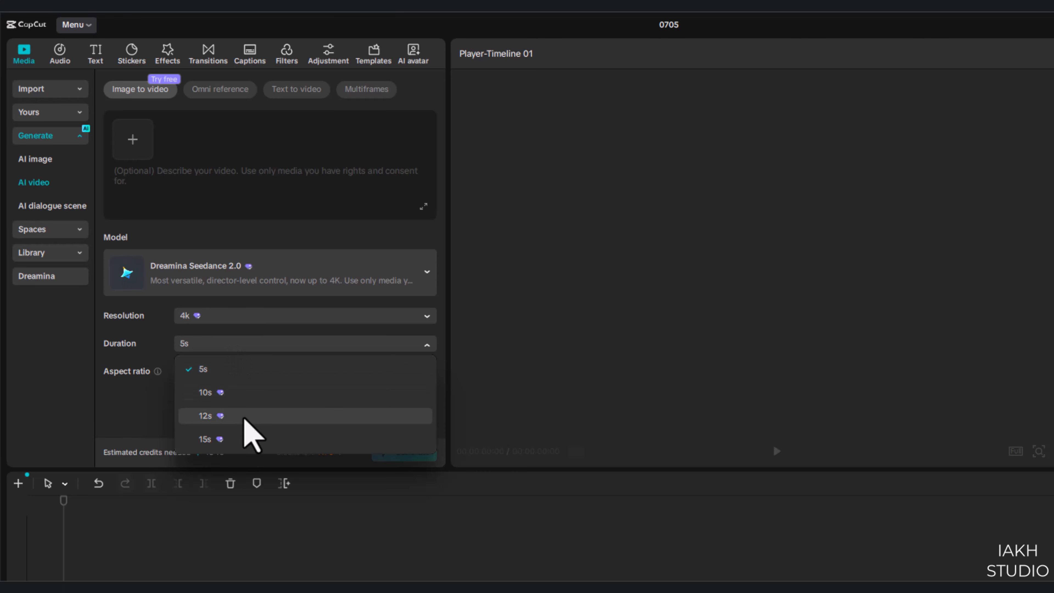
pyautogui.click(233, 439)
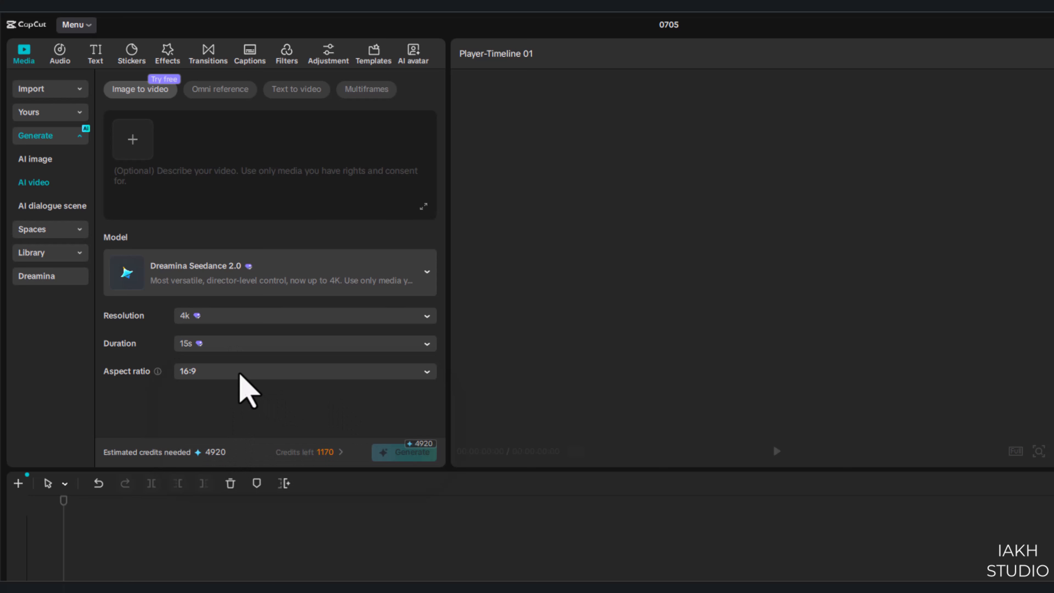
# - Try the 1080p resolution with a 5s duration to compare the credit cost
pyautogui.click(233, 319)
pyautogui.click(231, 392)
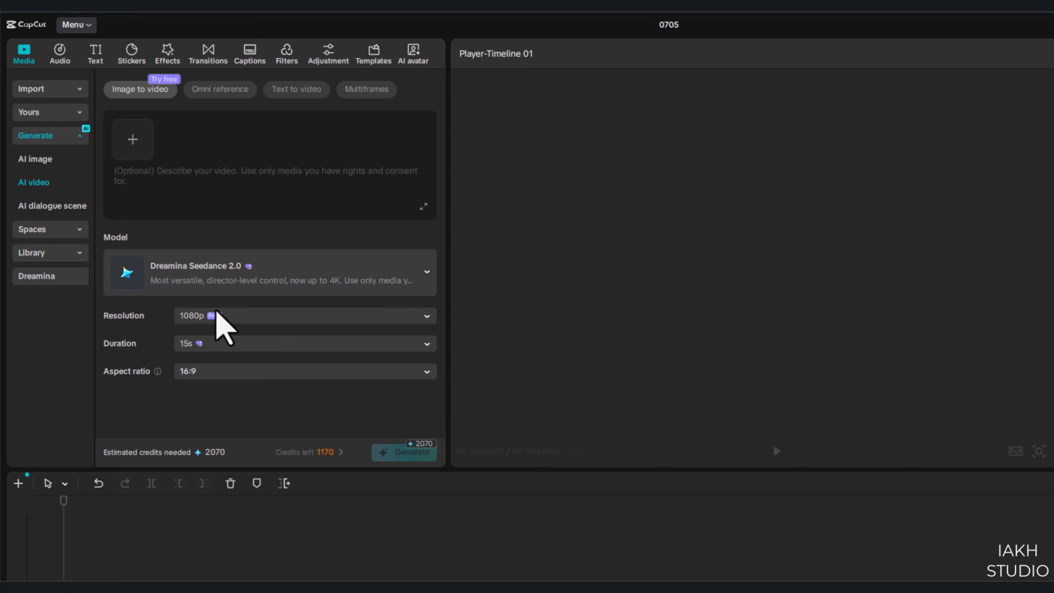
pyautogui.click(266, 314)
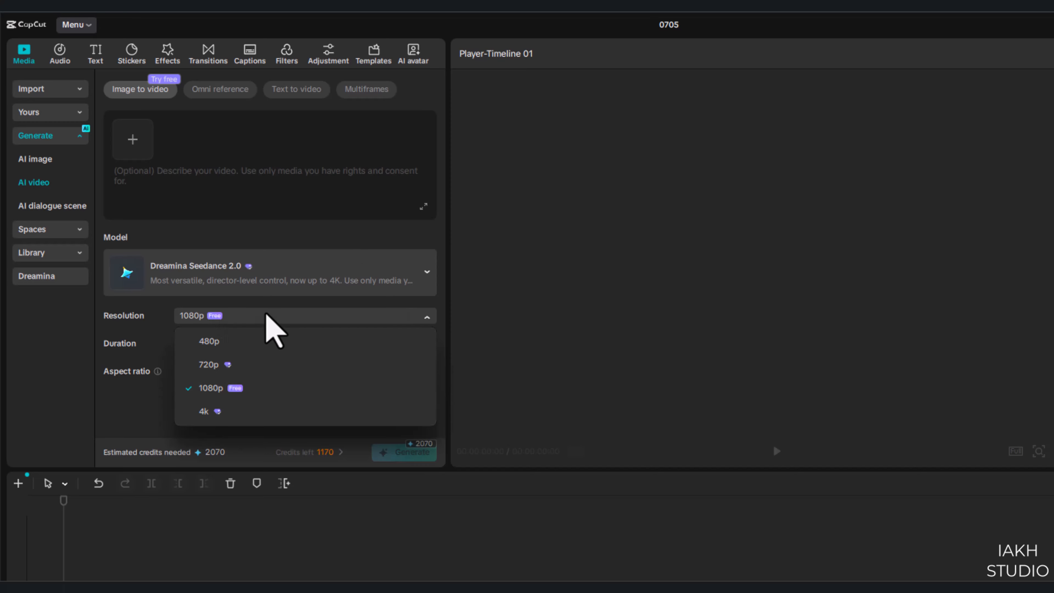
pyautogui.click(229, 390)
pyautogui.click(226, 344)
pyautogui.click(225, 367)
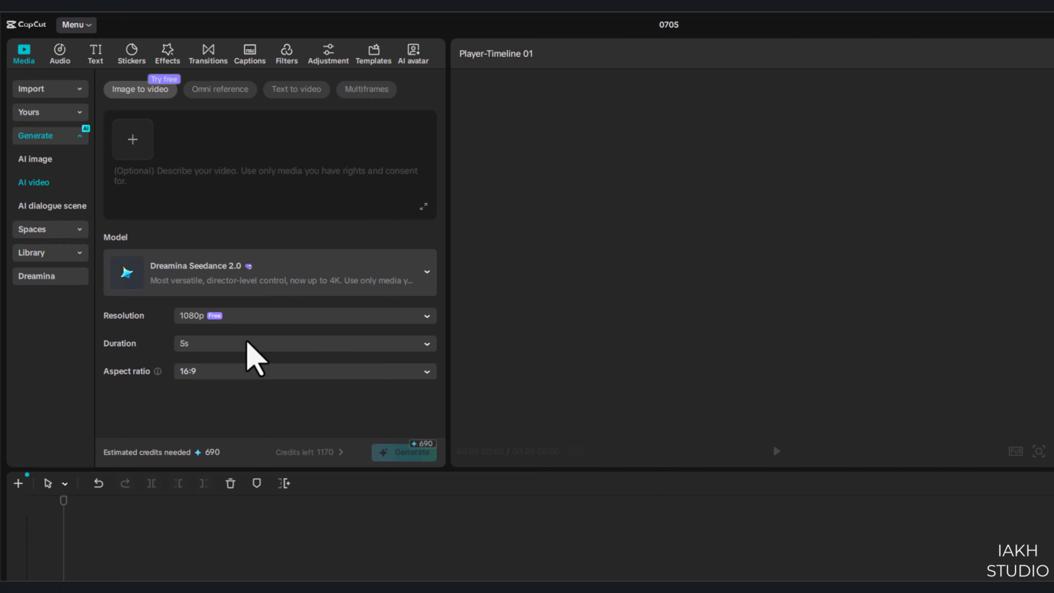
# - Try durations of 12s and 10s at the 1080p resolution
pyautogui.click(248, 343)
pyautogui.click(231, 412)
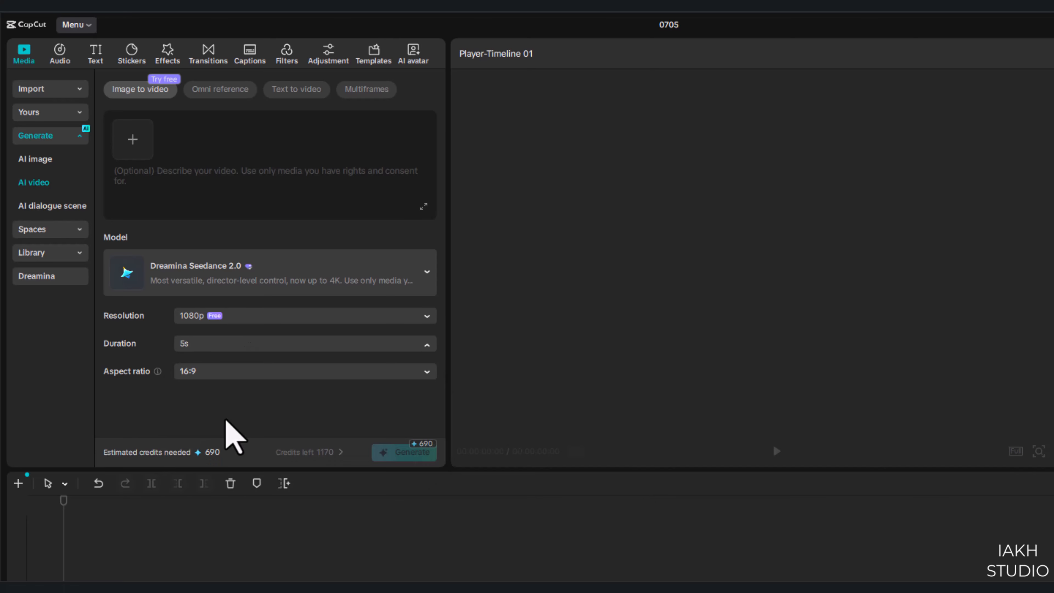
pyautogui.click(212, 349)
pyautogui.click(209, 350)
pyautogui.click(214, 350)
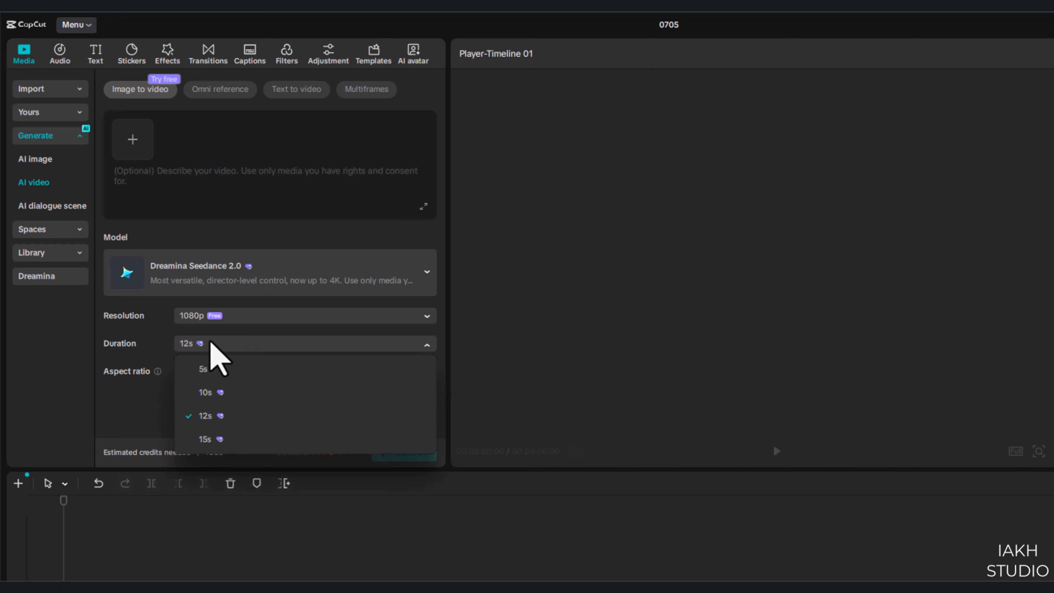
pyautogui.click(227, 398)
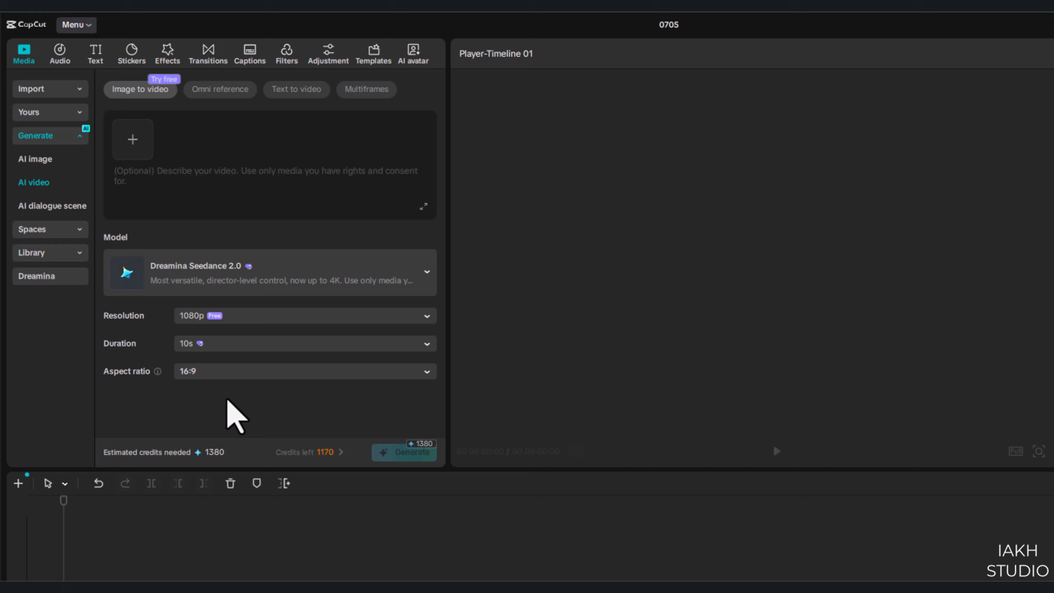
# - Set the video duration to 15s and the resolution to 720p
pyautogui.click(204, 341)
pyautogui.click(231, 438)
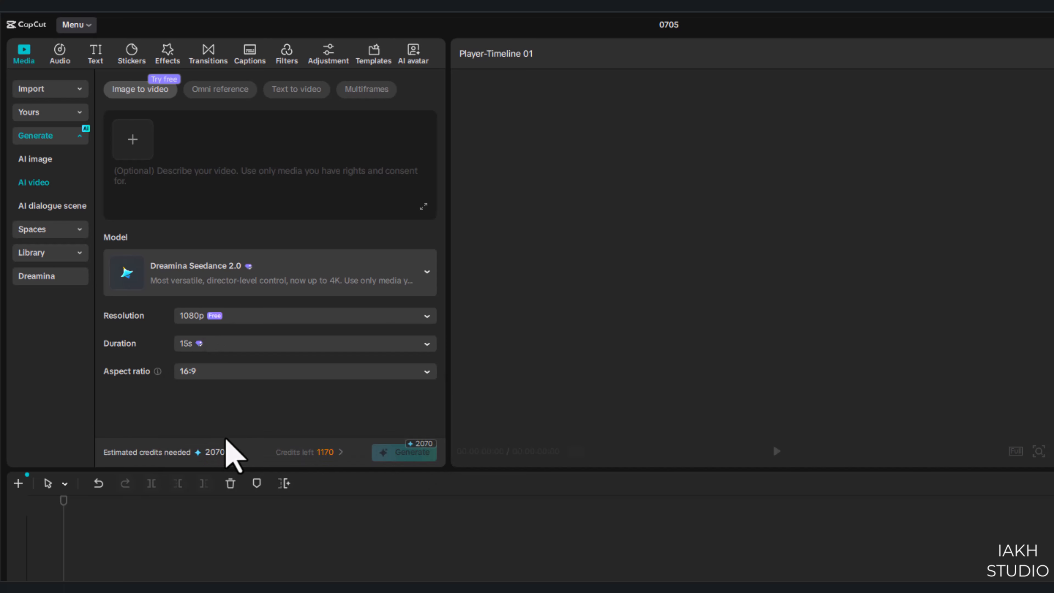
pyautogui.click(216, 316)
pyautogui.click(226, 365)
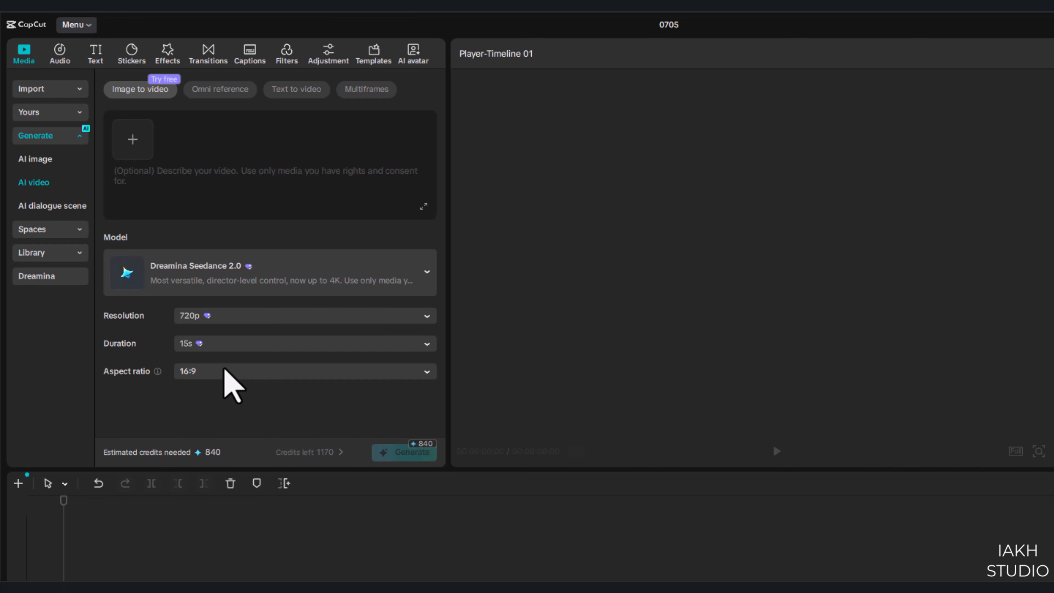
pyautogui.click(201, 345)
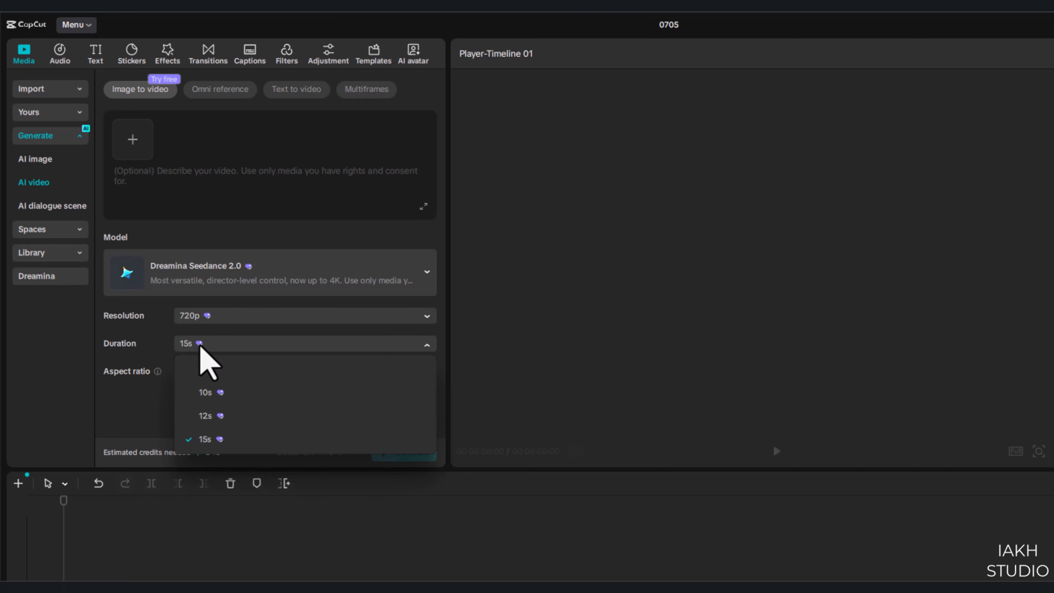
pyautogui.click(221, 440)
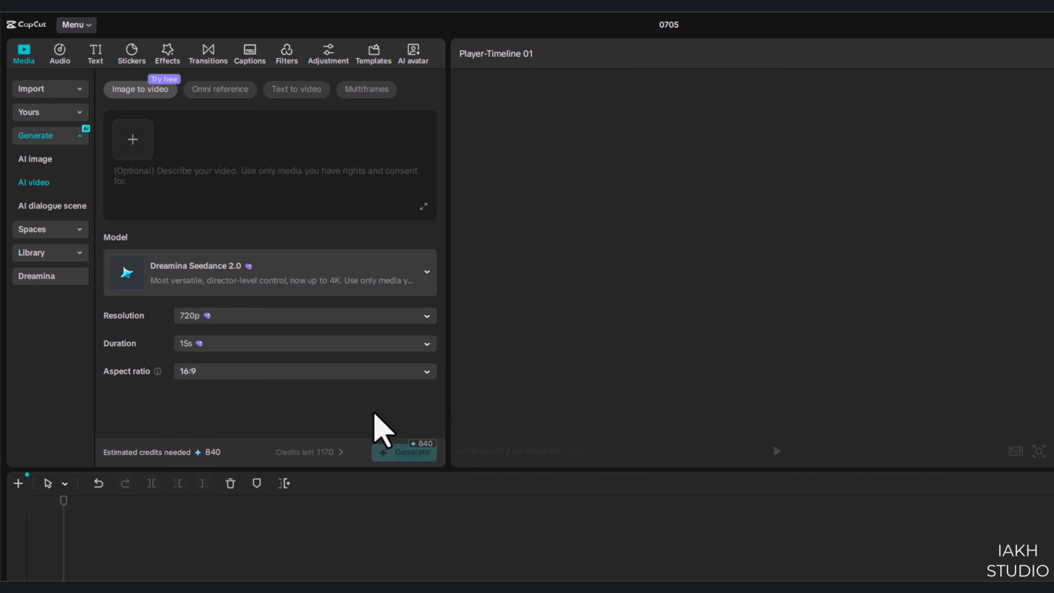
# - Paste the prompt about a fearsome female valkyrie fighting an undead horde and review it in the enlarged prompt view
pyautogui.click(183, 177)
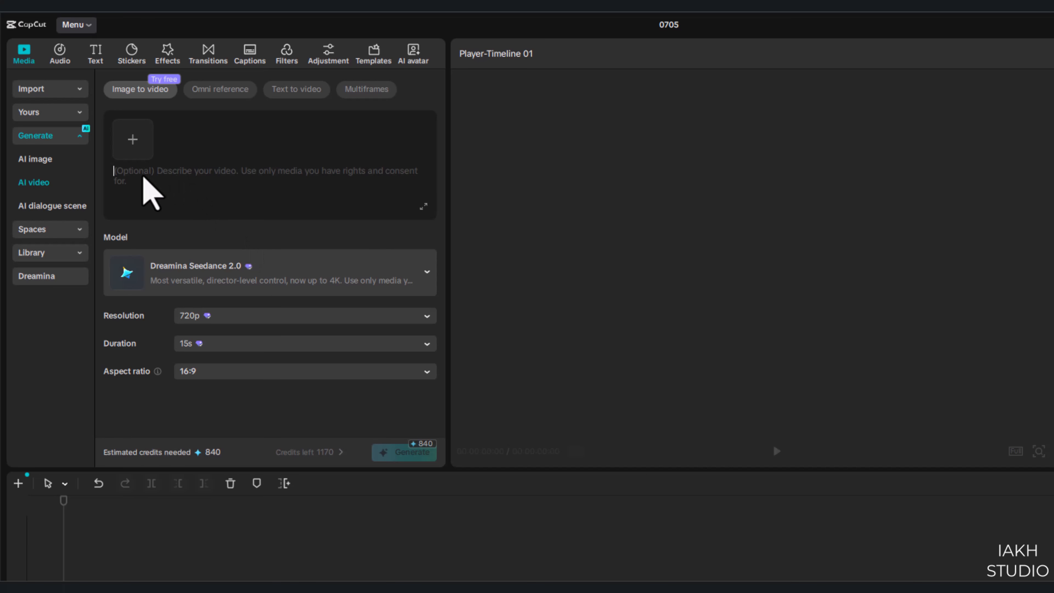
pyautogui.hotkey('ctrl', 'v')
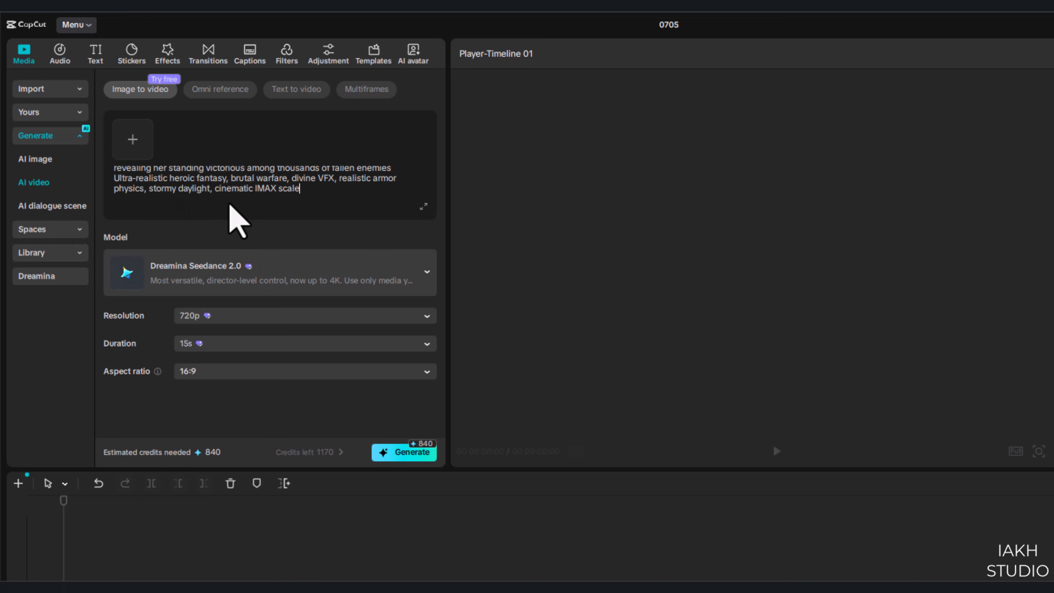
pyautogui.scroll(2, 374, 195)
pyautogui.click(424, 207)
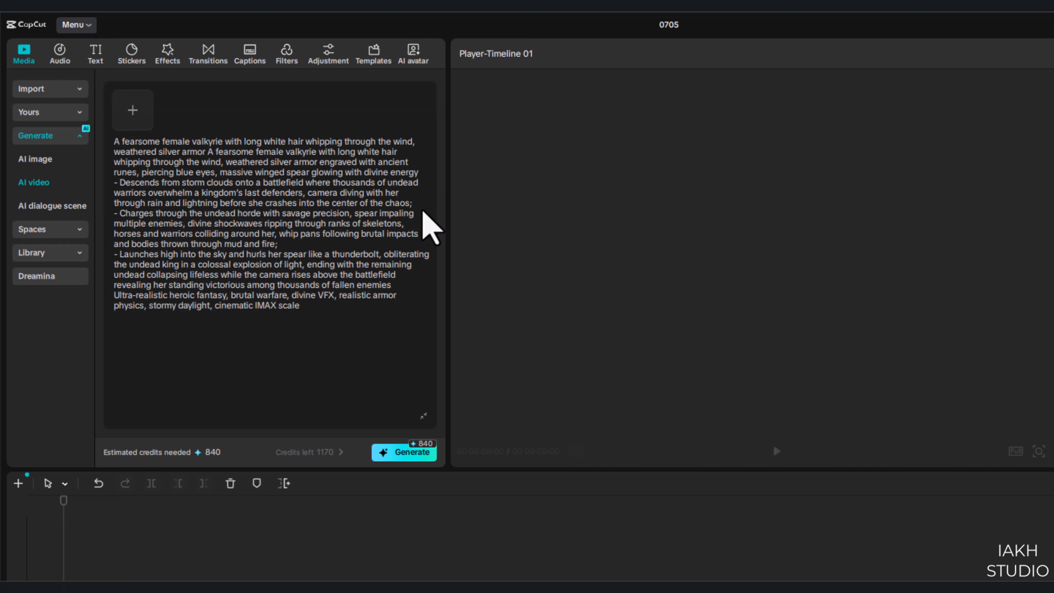
pyautogui.moveTo(114, 143); pyautogui.dragTo(364, 318)
pyautogui.click(301, 324)
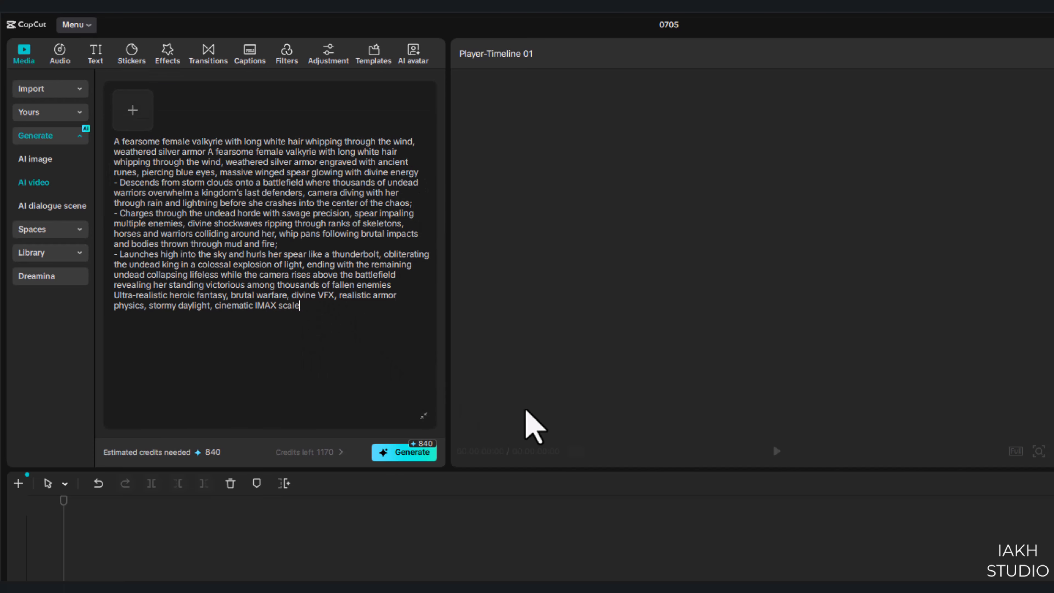
pyautogui.click(423, 416)
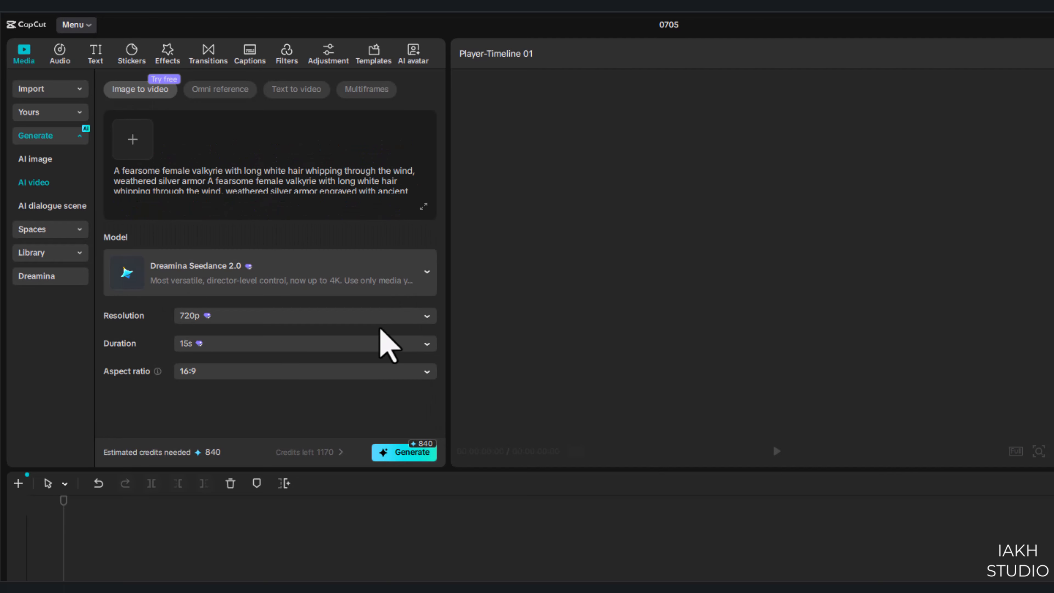
# - Generate the video, agreeing to the acknowledgement and approving the credit use with "Don't ask again" enabled
pyautogui.click(414, 457)
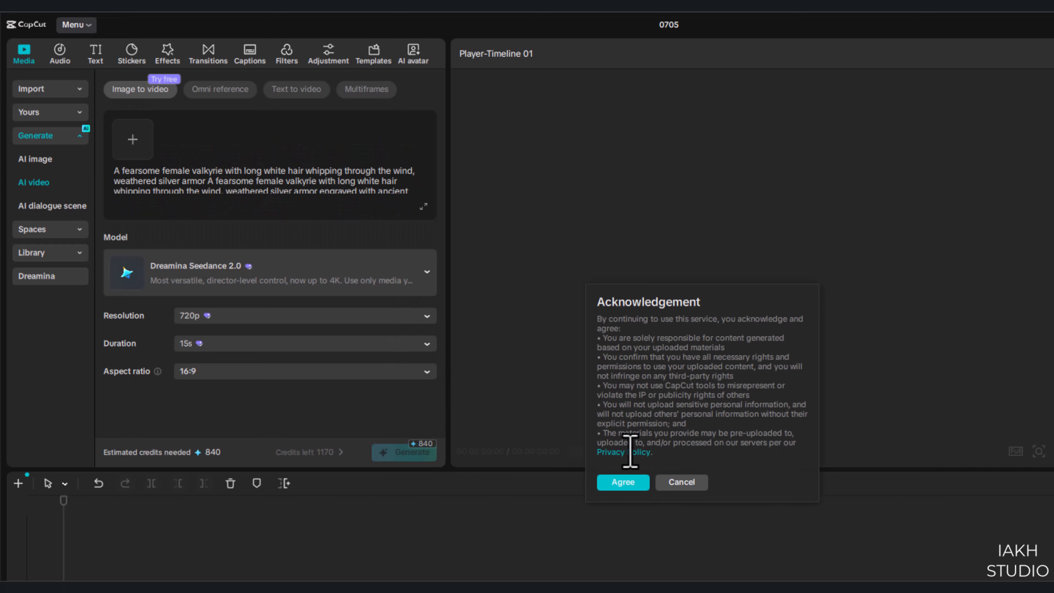
pyautogui.click(618, 477)
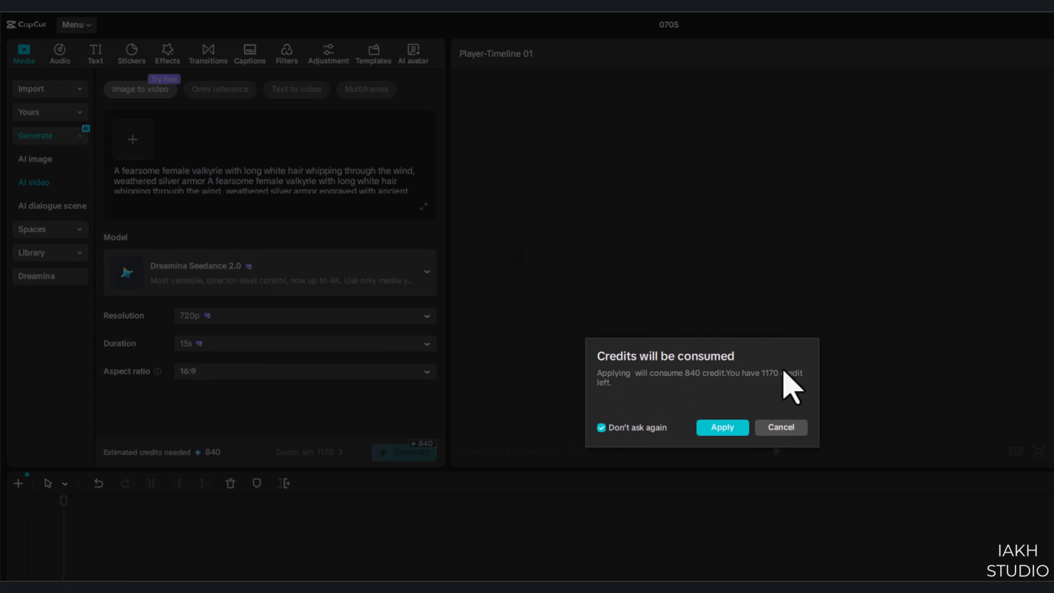
pyautogui.click(728, 428)
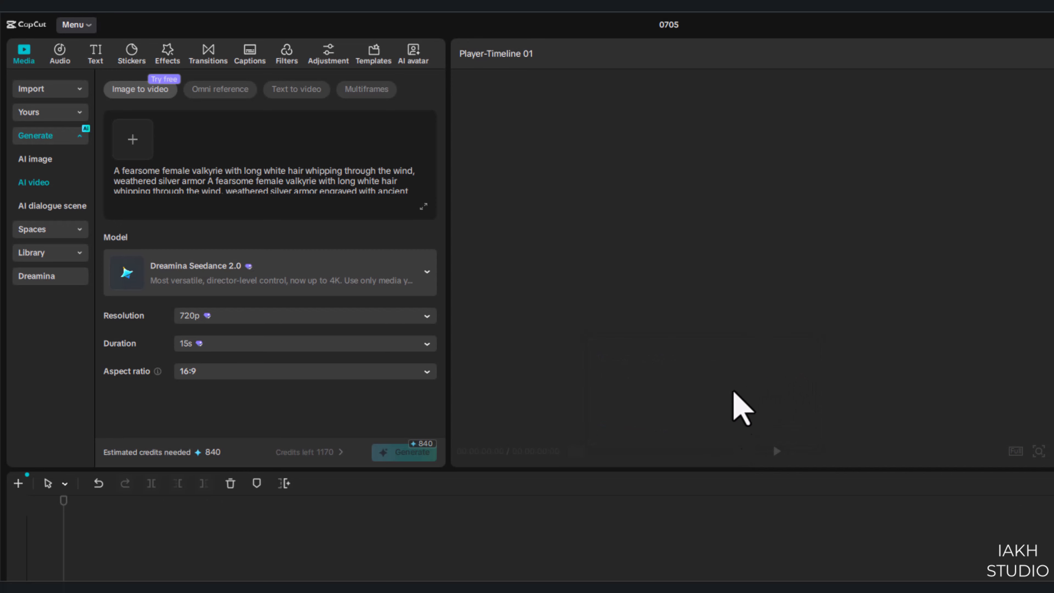